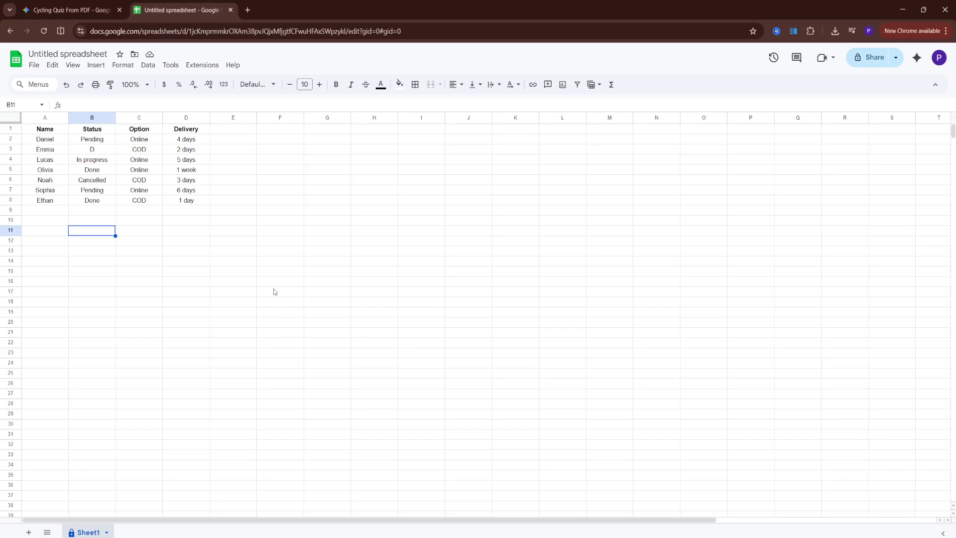
# Step: Apply the light green alternating colors style with a header to the whole sheet, suppressing the protected-range warning for 5 minutes
pyautogui.click(13, 119)
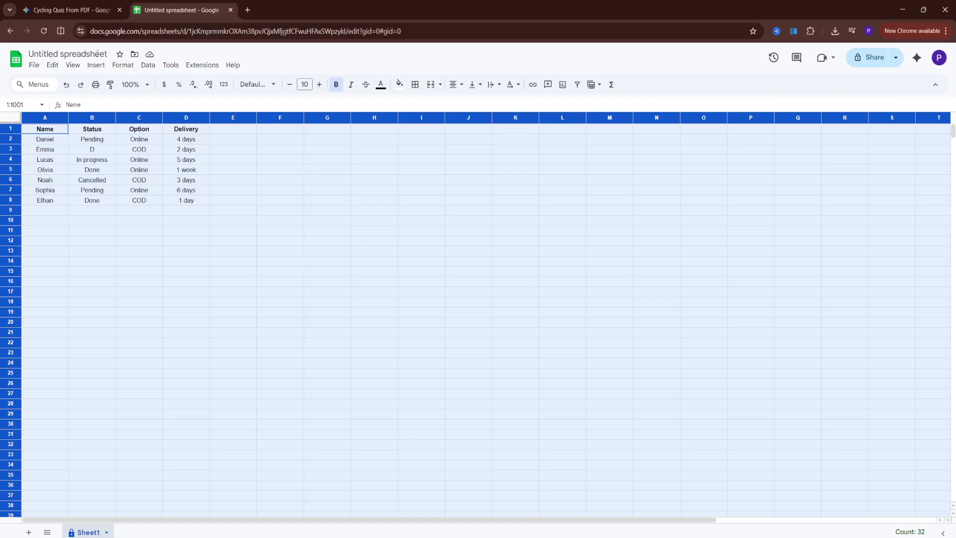
pyautogui.click(123, 65)
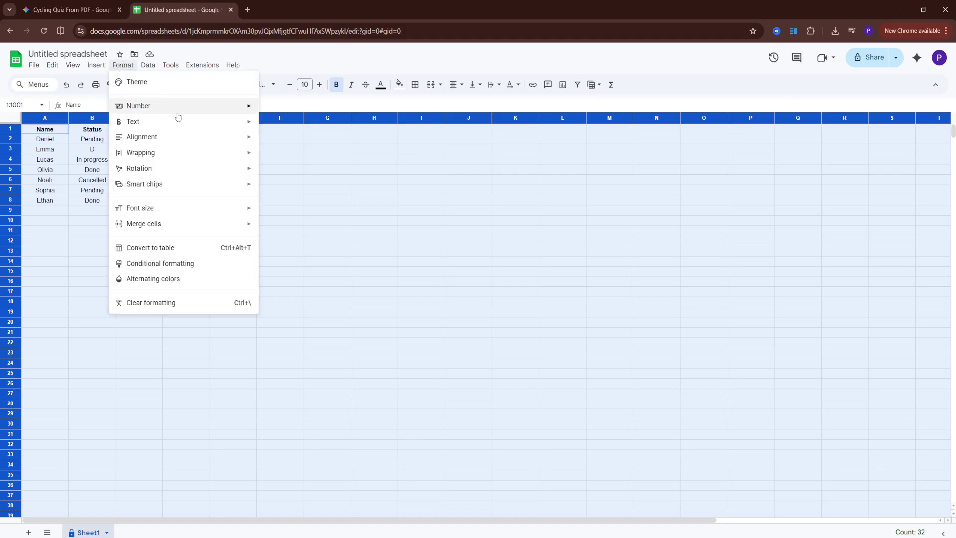
pyautogui.moveTo(214, 138)
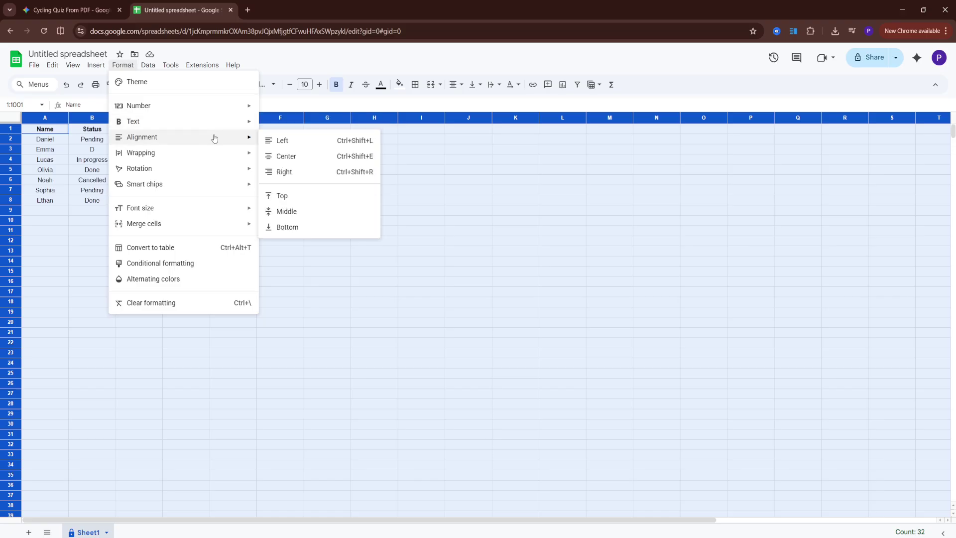
pyautogui.click(154, 280)
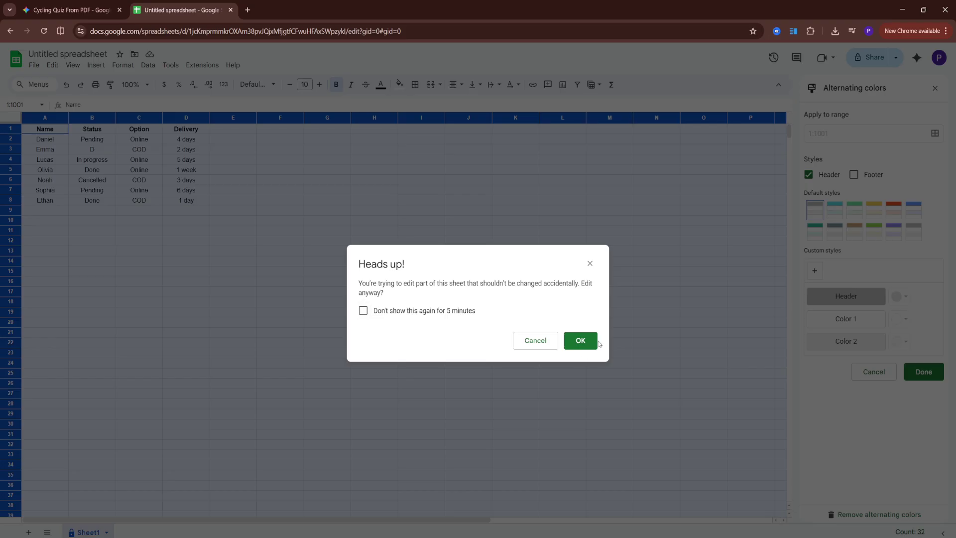
pyautogui.click(383, 311)
pyautogui.click(587, 342)
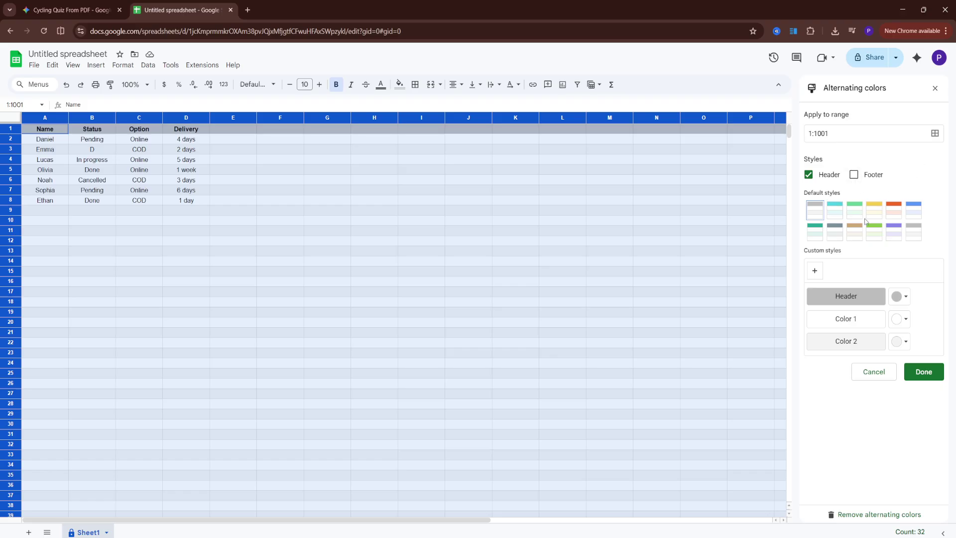
pyautogui.click(873, 232)
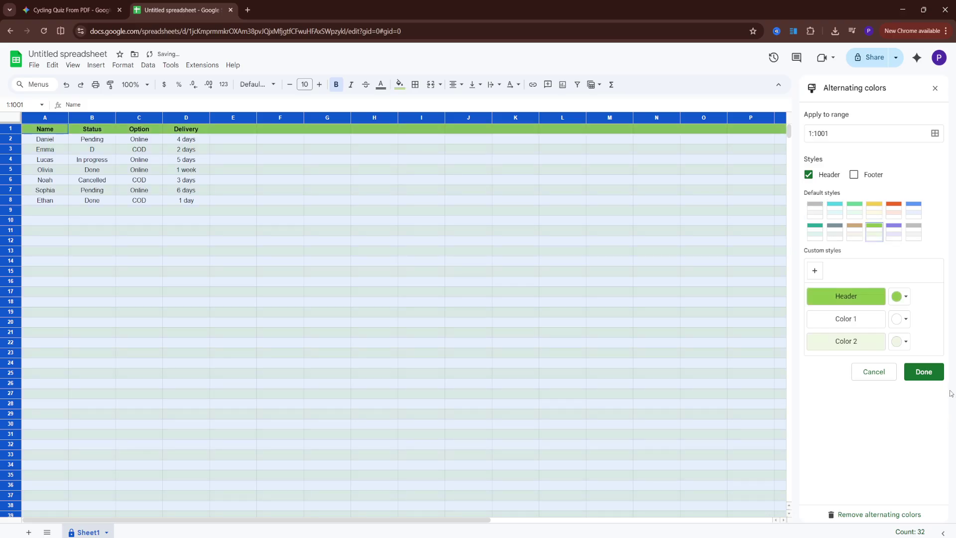
pyautogui.click(924, 376)
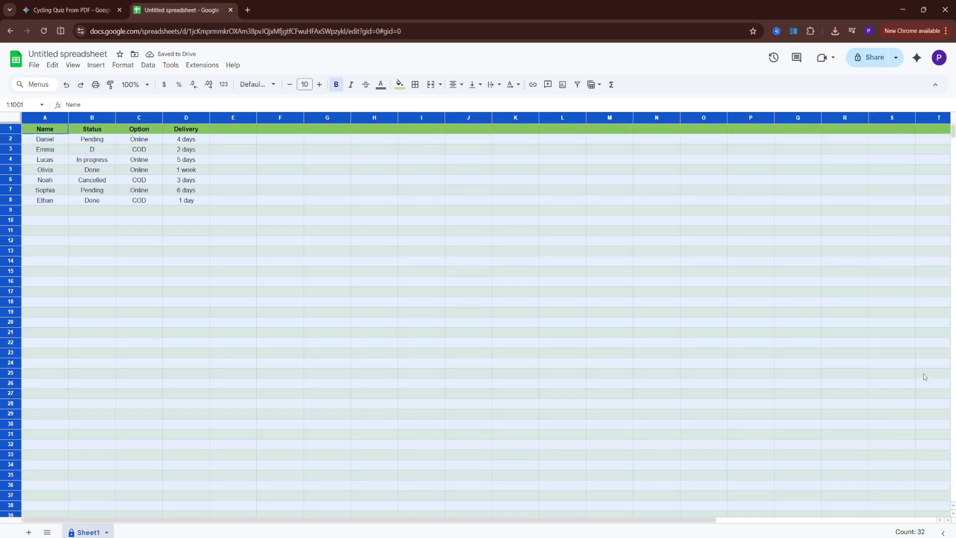
pyautogui.click(239, 228)
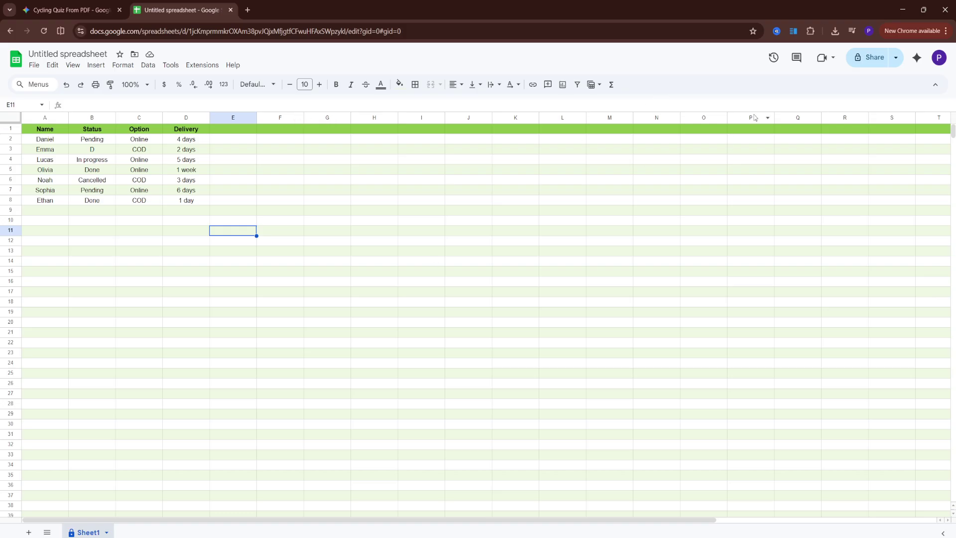
# Step: Undo the alternating colors on the sheet and deselect the cells
pyautogui.click(67, 84)
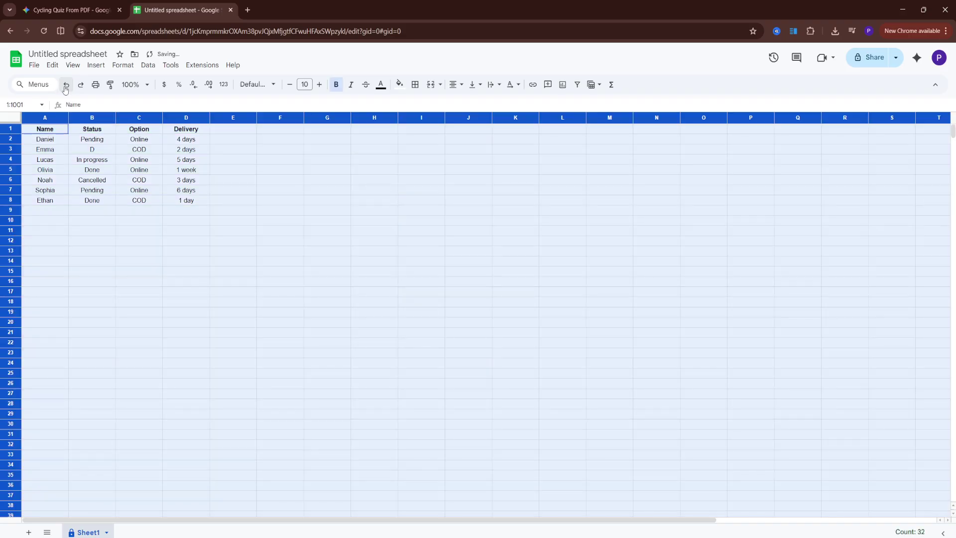
pyautogui.click(301, 280)
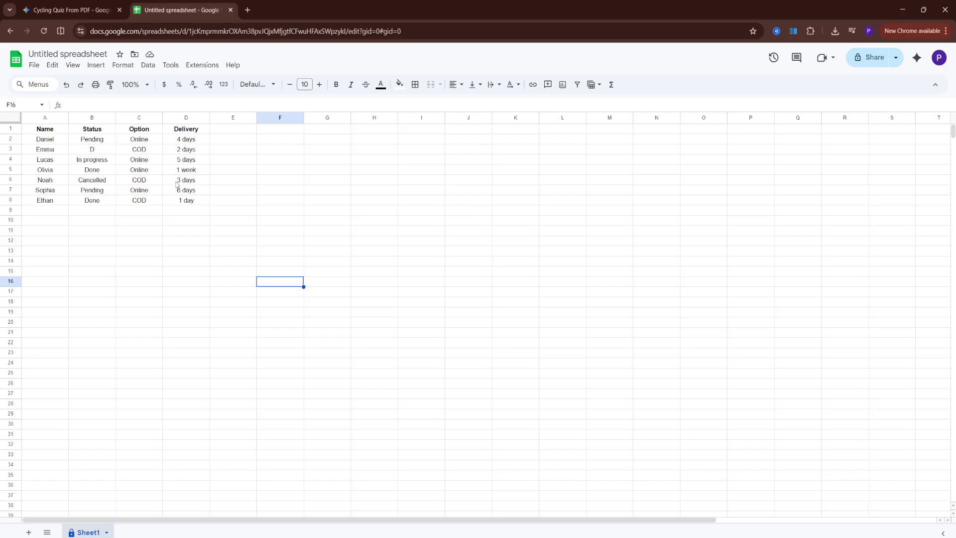
# Step: Set up a conditional formatting rule for the whole sheet with the custom formula =$A1="Done"
pyautogui.click(11, 118)
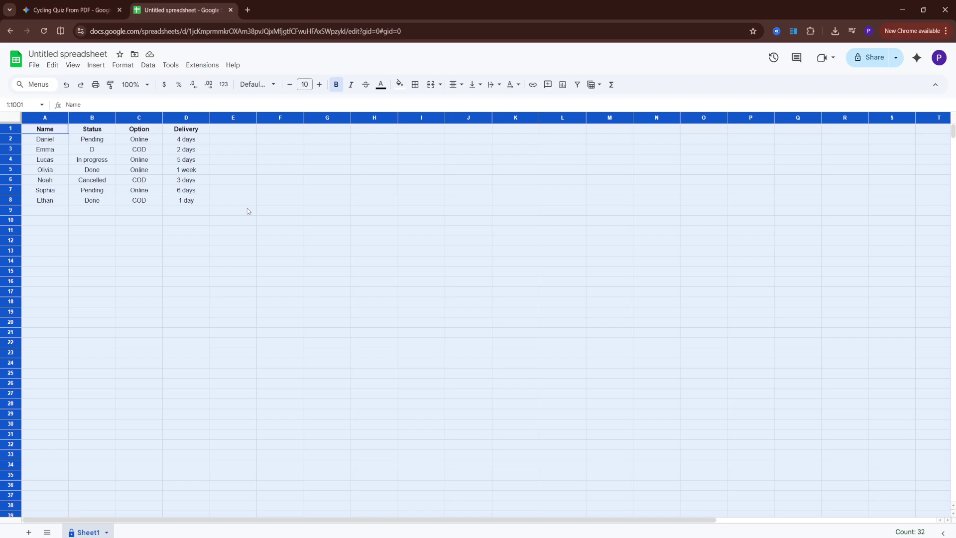
pyautogui.click(122, 65)
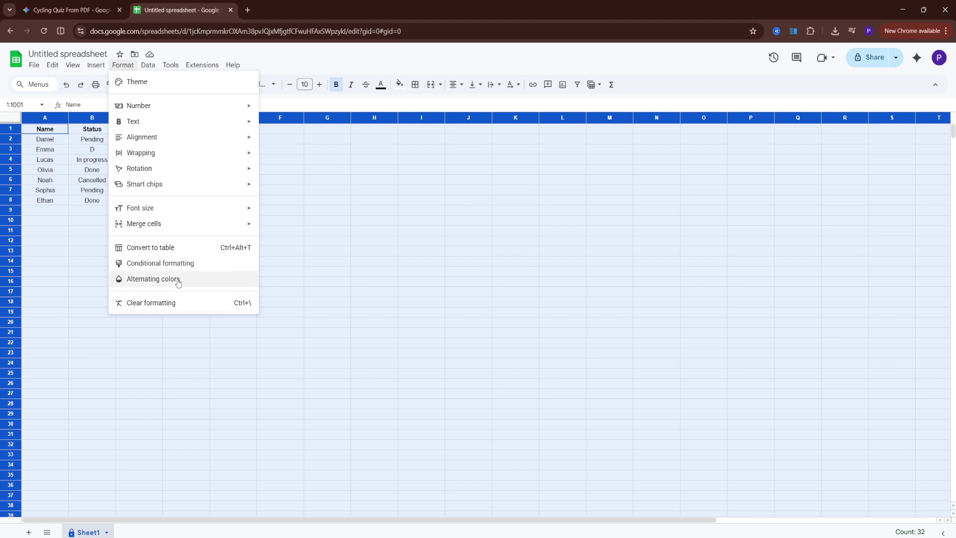
pyautogui.click(159, 264)
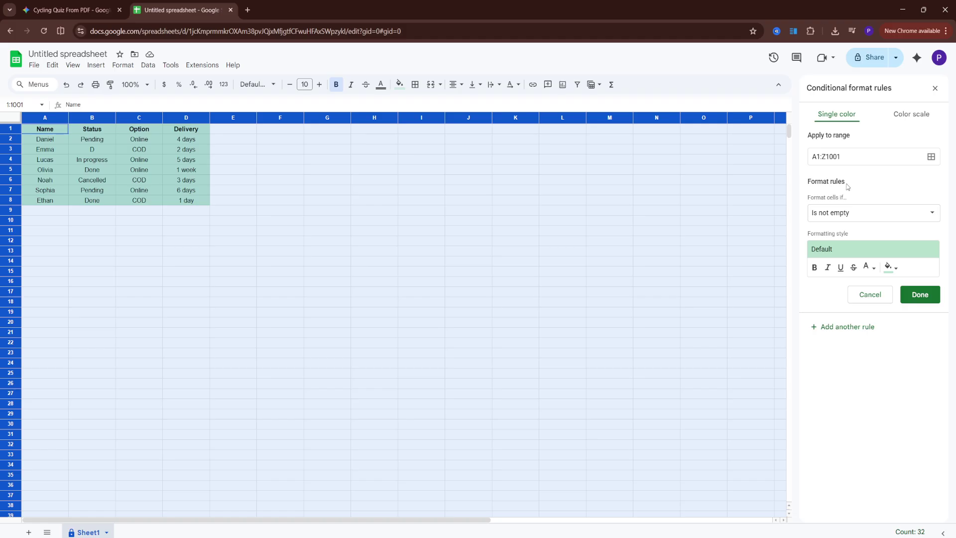
pyautogui.click(906, 213)
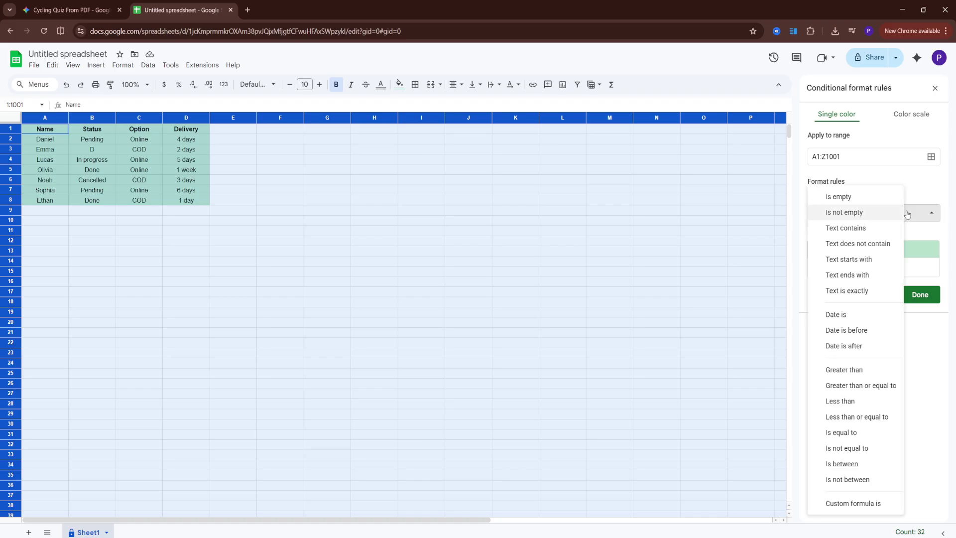
pyautogui.click(861, 508)
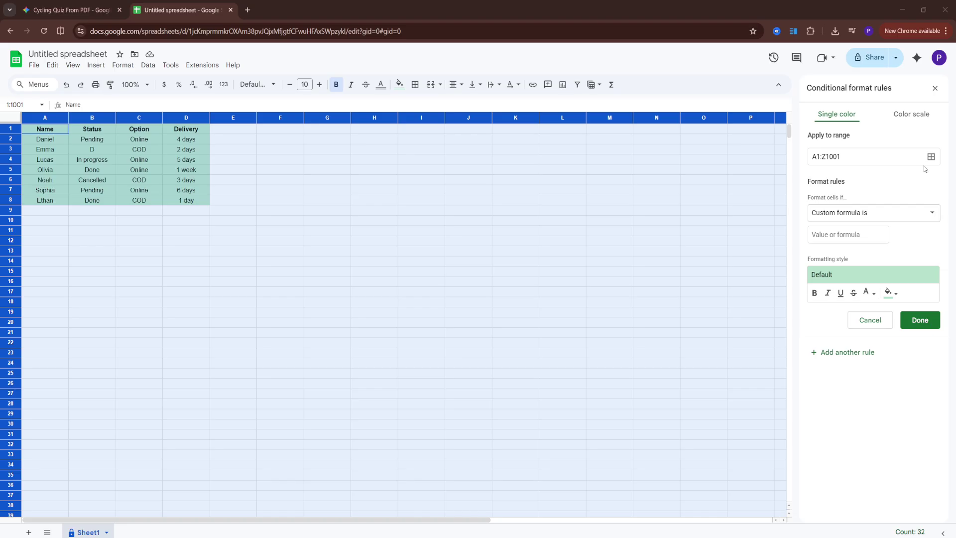
pyautogui.click(846, 235)
pyautogui.write('=$A1="Done"')
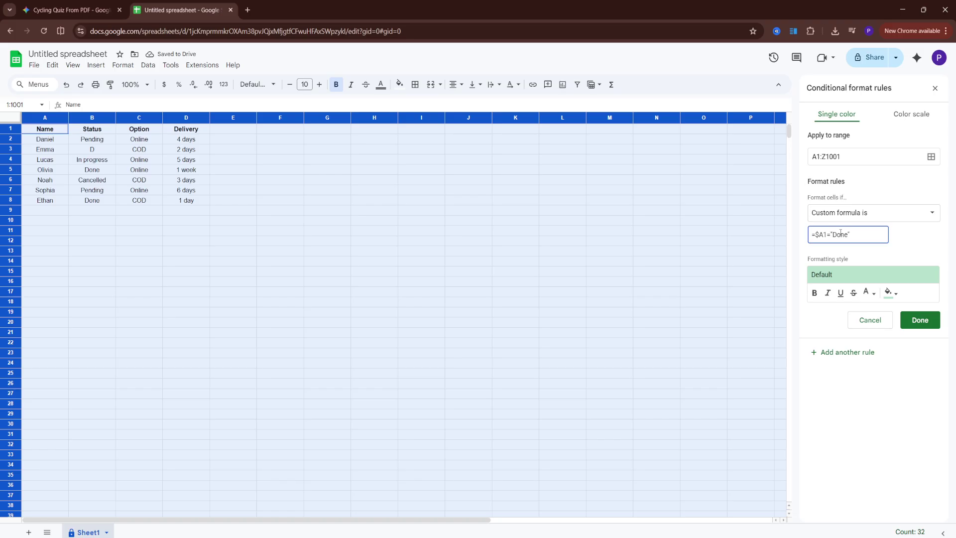
pyautogui.click(903, 246)
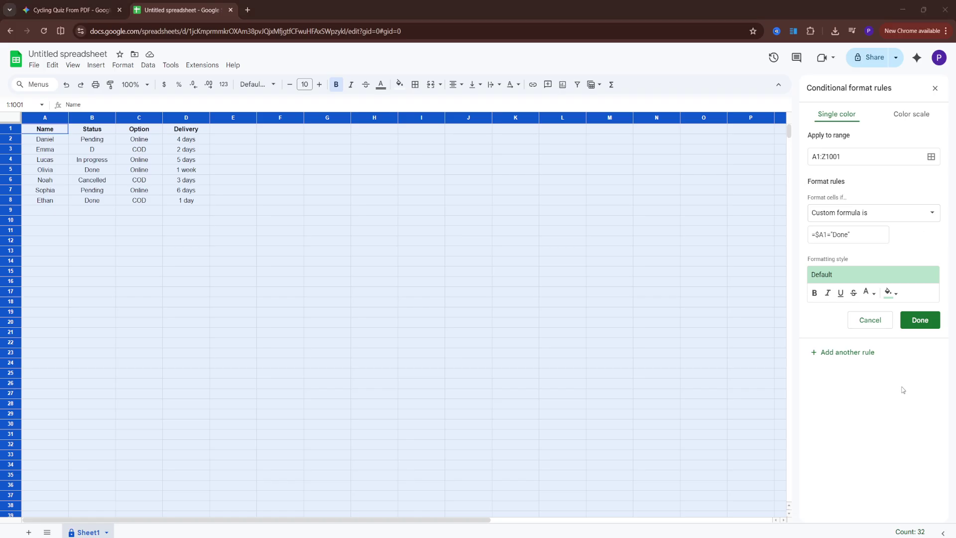
# Step: Give the conditional formatting rule a dark purple fill and save it
pyautogui.click(897, 295)
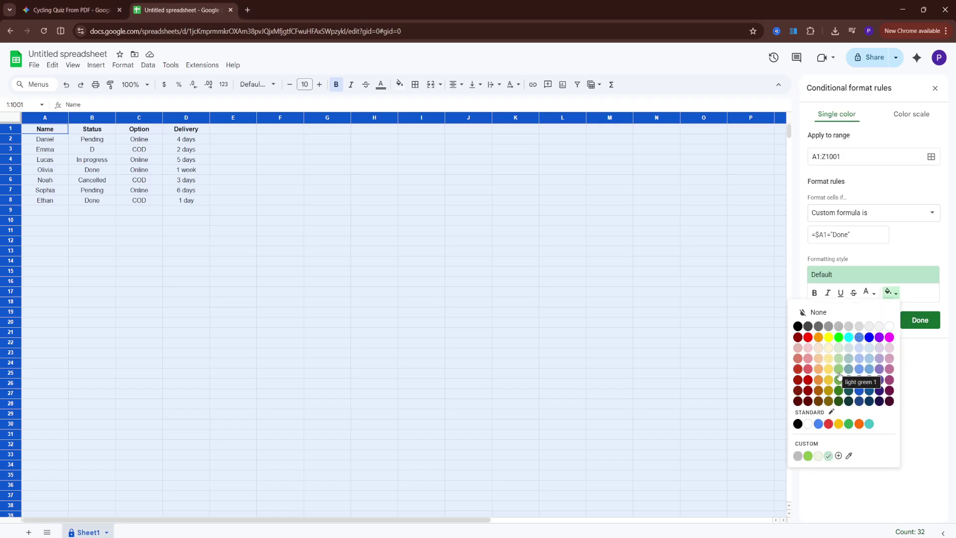
pyautogui.click(879, 380)
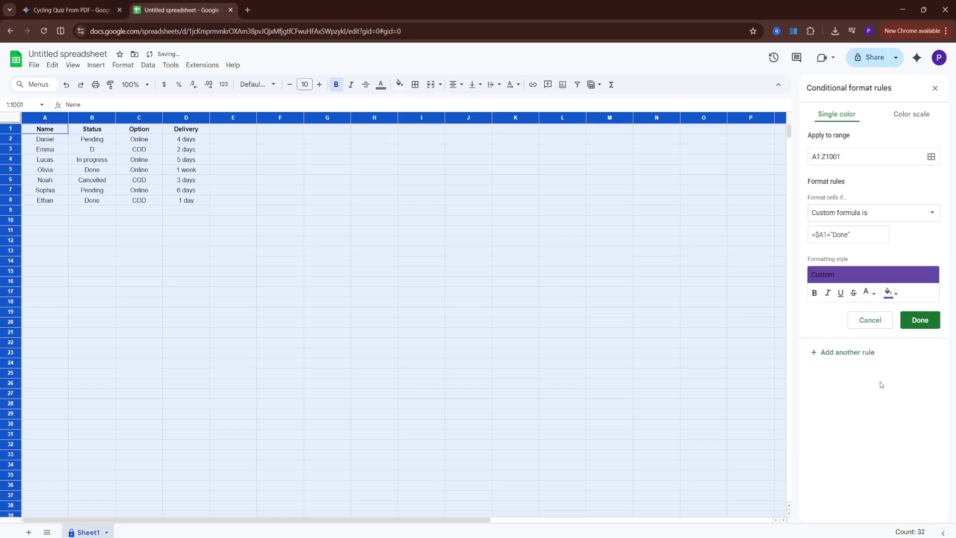
pyautogui.click(927, 323)
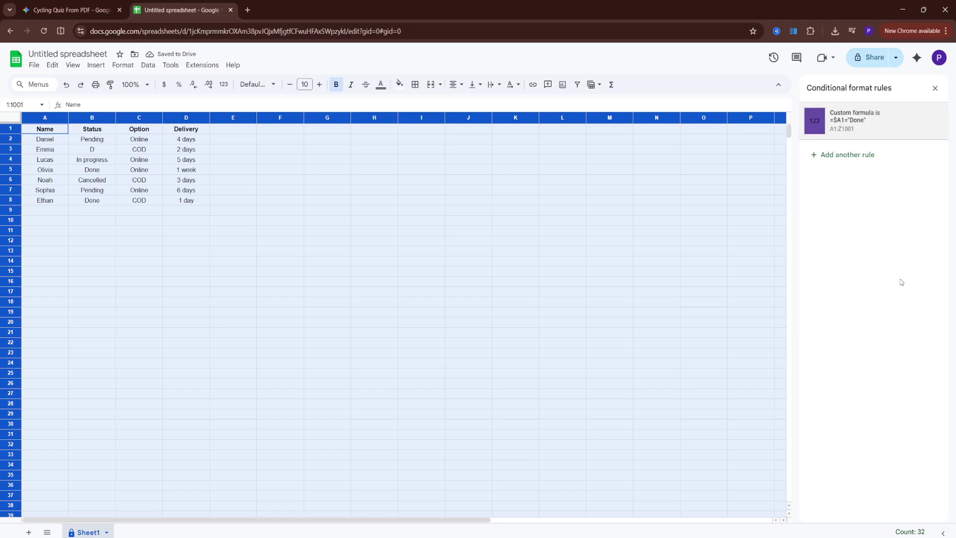
pyautogui.click(281, 200)
pyautogui.click(65, 139)
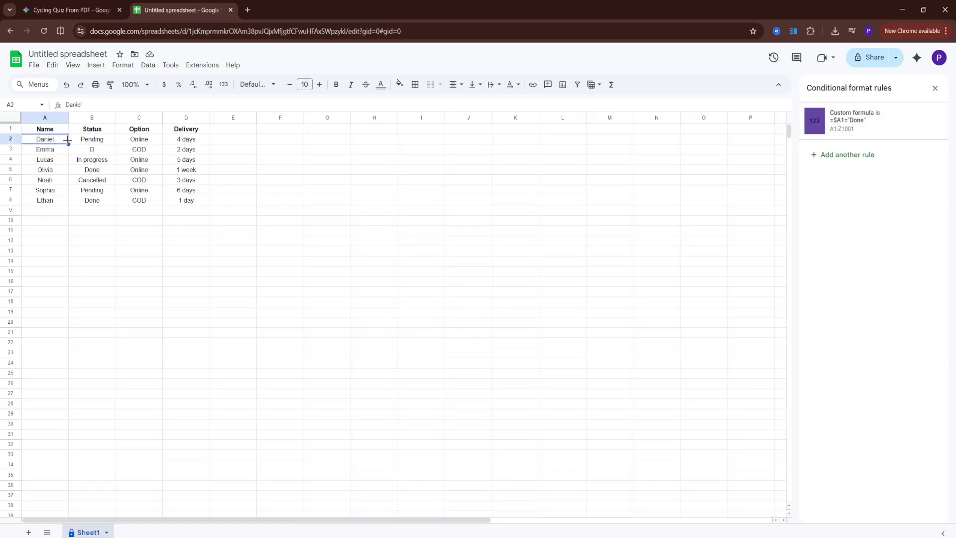
pyautogui.click(108, 140)
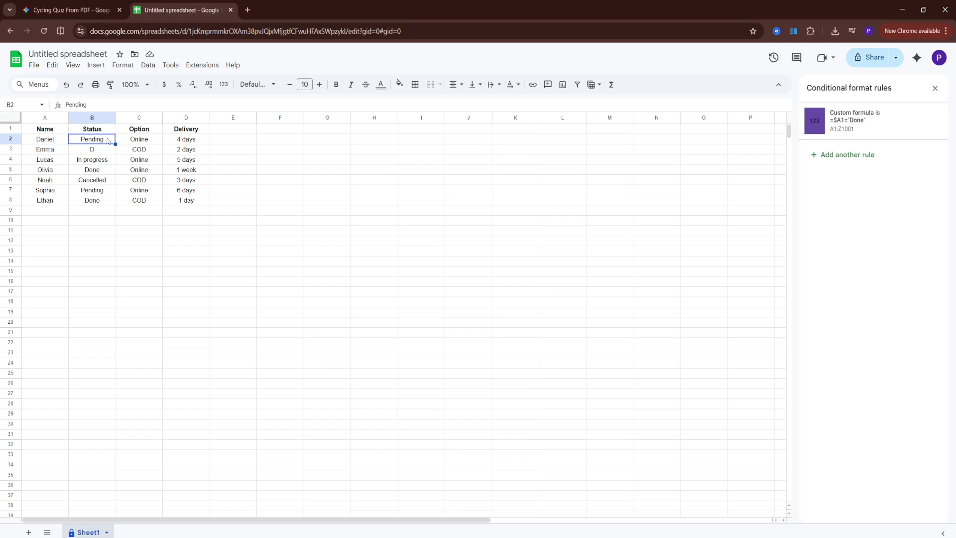
pyautogui.click(56, 143)
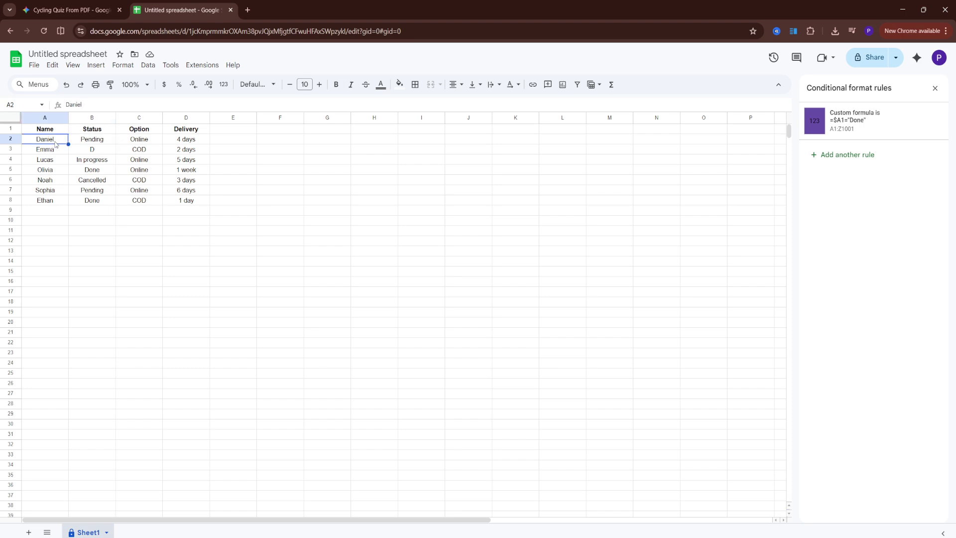
pyautogui.click(122, 150)
pyautogui.click(92, 147)
pyautogui.click(92, 141)
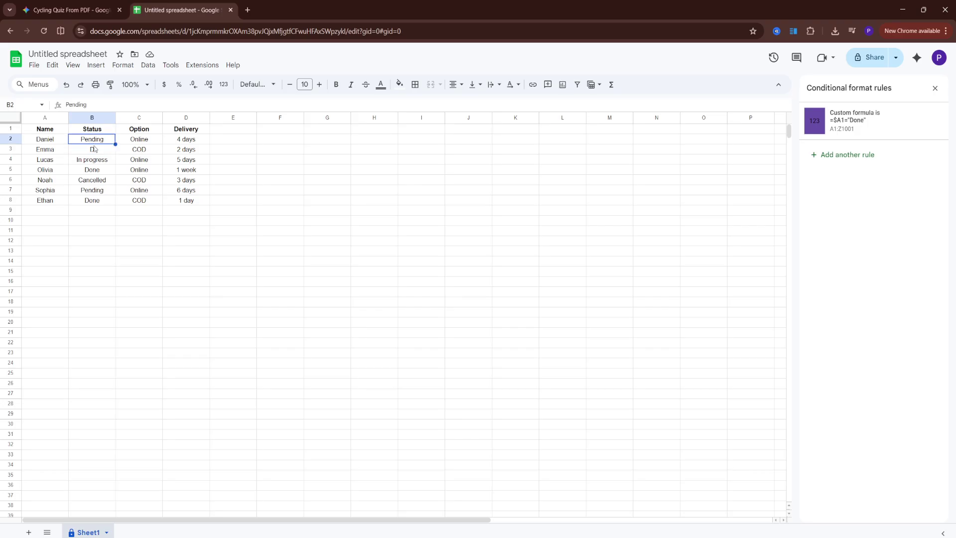
# Step: Replace the status in cell B3 of the order table with done
pyautogui.click(99, 148)
pyautogui.doubleClick(101, 148)
pyautogui.moveTo(100, 147); pyautogui.dragTo(89, 149)
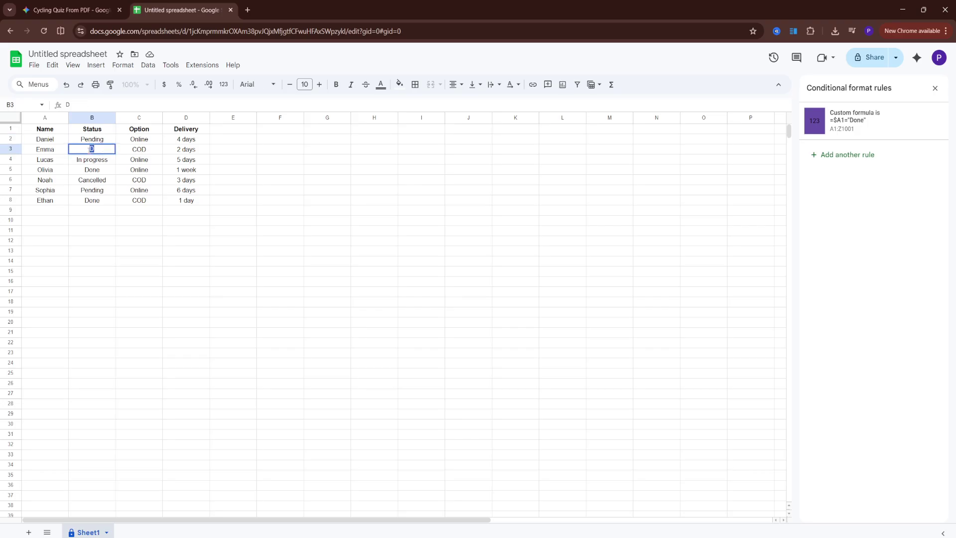
pyautogui.write('done')
pyautogui.press('Return')
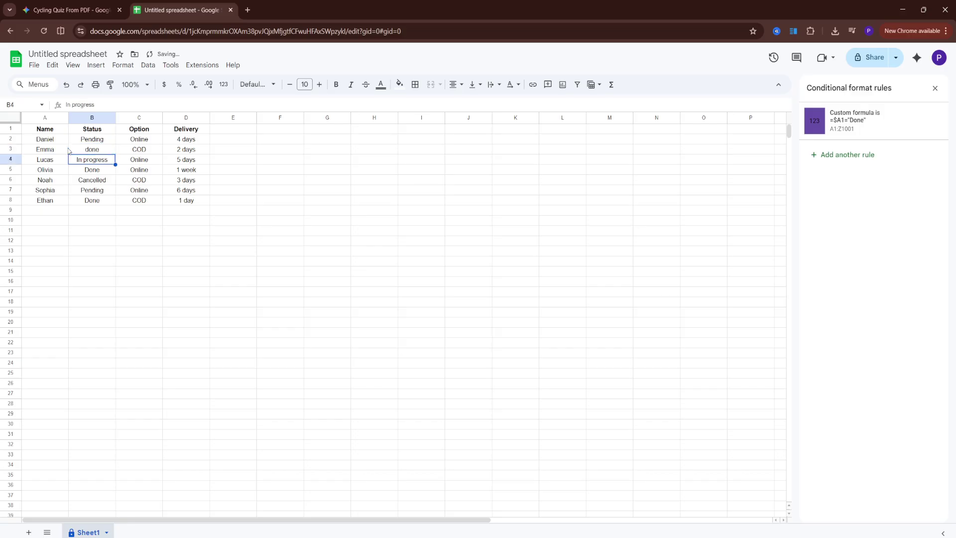
# Step: Review the range, custom formula and fill of the existing conditional formatting rule, leaving its settings as they are
pyautogui.click(393, 200)
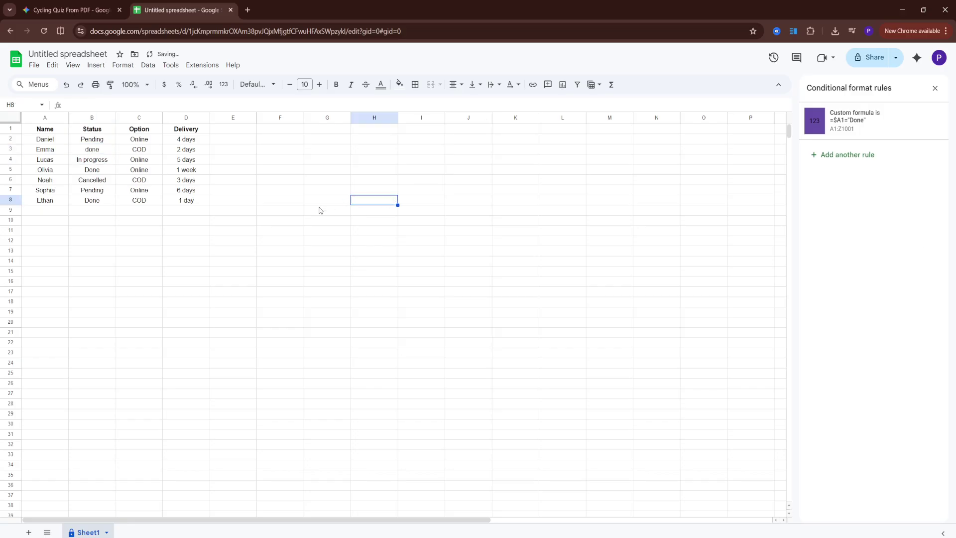
pyautogui.click(235, 171)
pyautogui.click(243, 150)
pyautogui.click(886, 128)
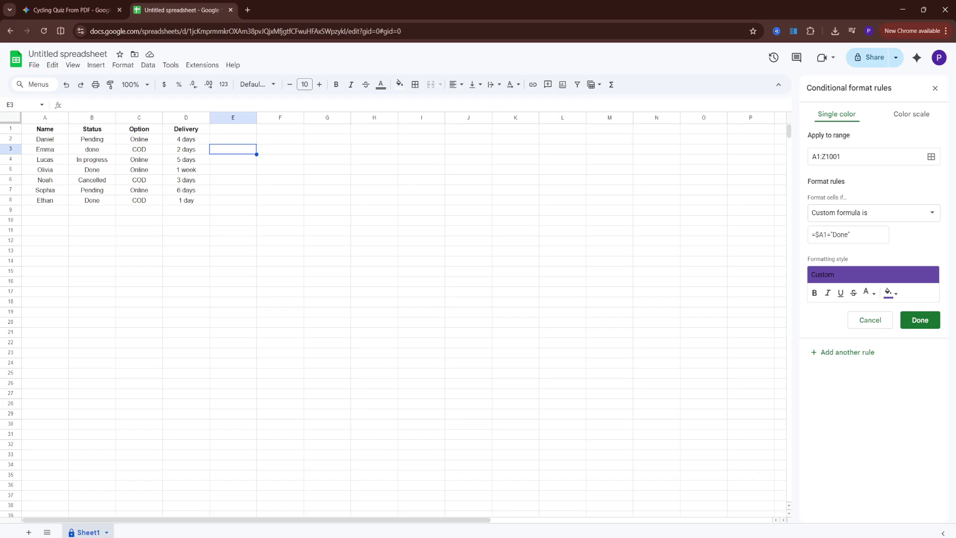
pyautogui.click(919, 320)
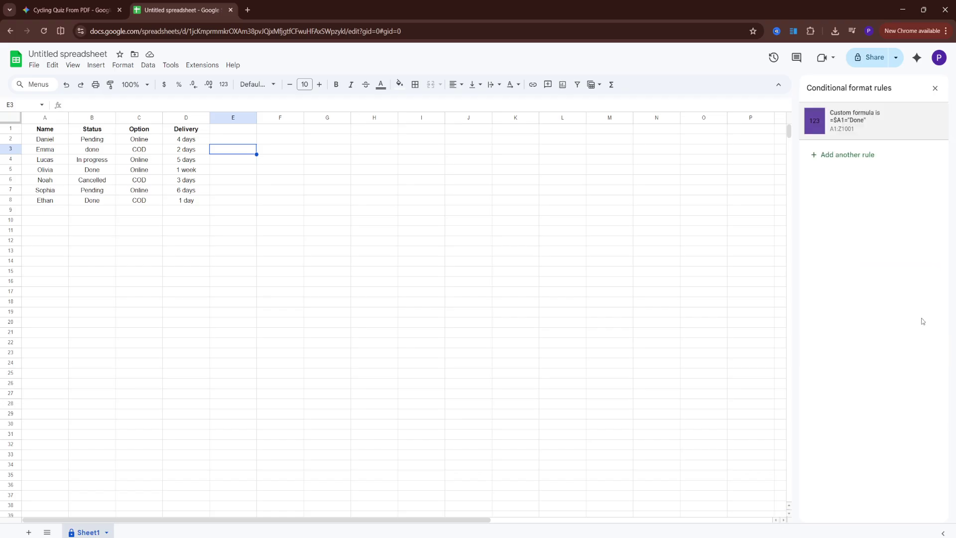
pyautogui.click(271, 151)
pyautogui.click(216, 139)
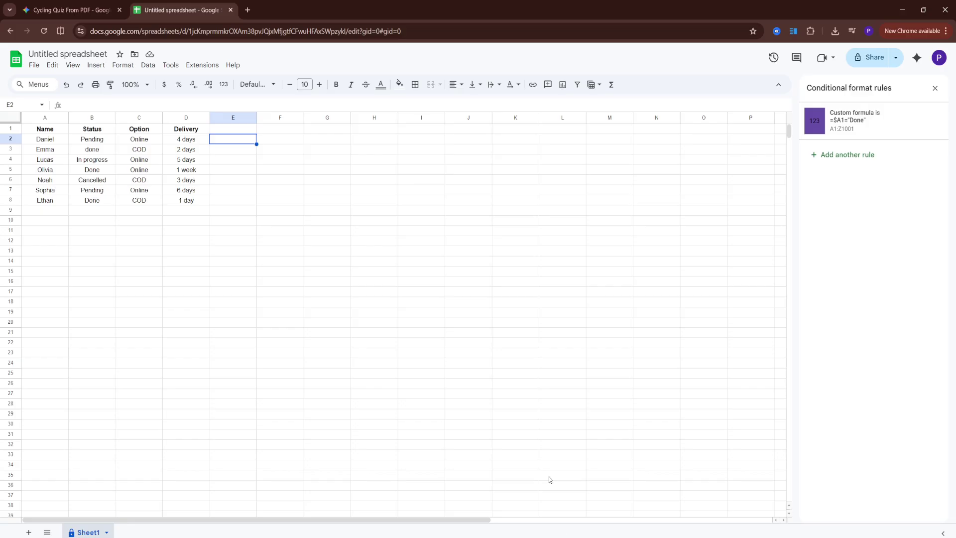
# Step: Test the row-coloring rule by entering Done in cell A9 and clear the cell again
pyautogui.click(55, 213)
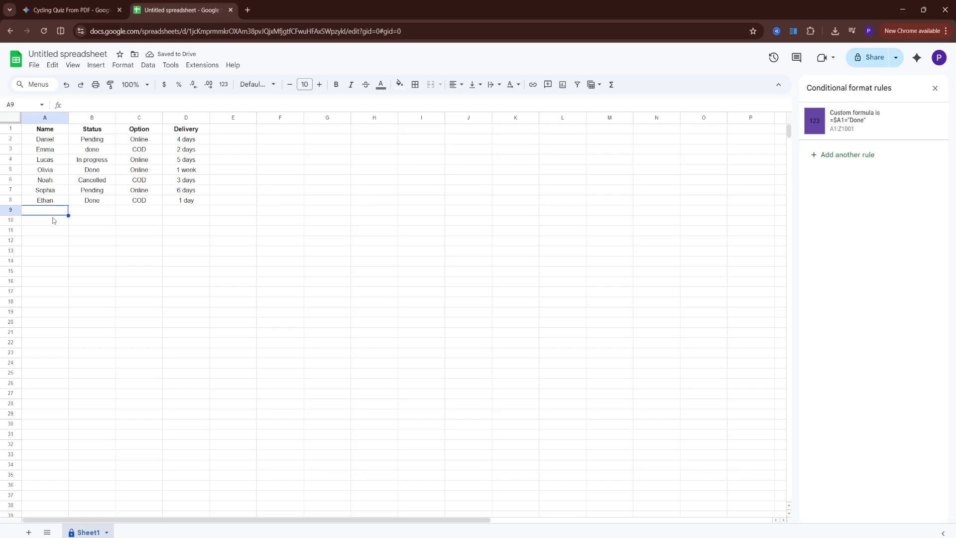
pyautogui.write('Done')
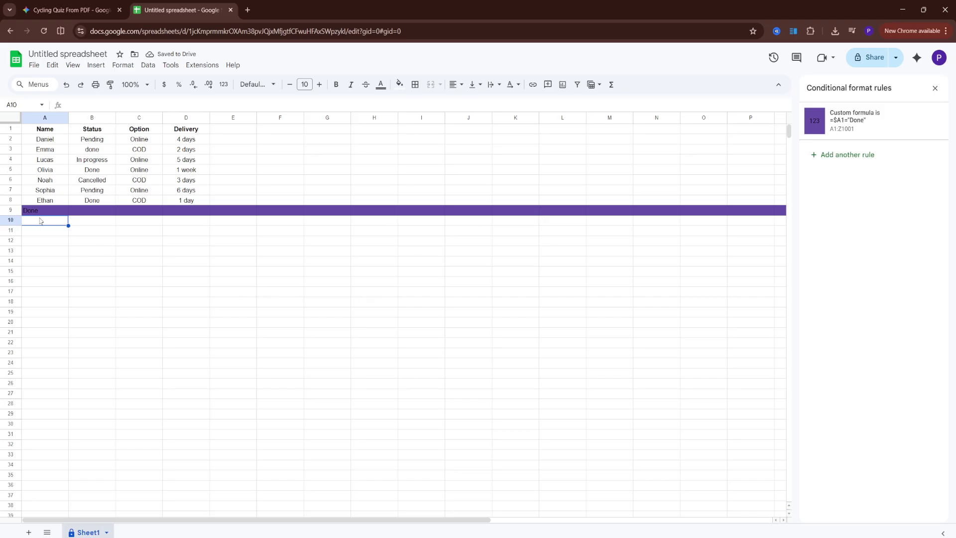
pyautogui.press('Up')
pyautogui.press('Delete')
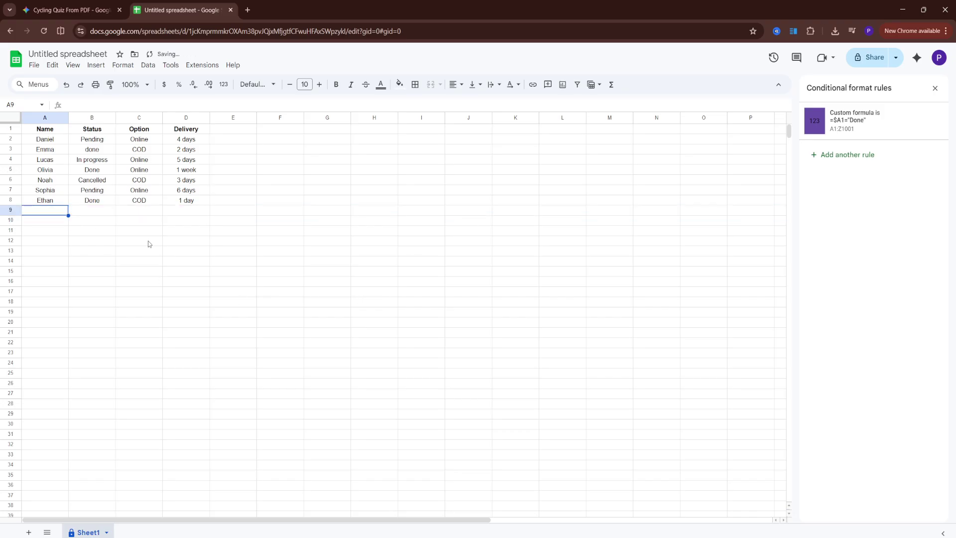
pyautogui.click(150, 244)
pyautogui.click(81, 243)
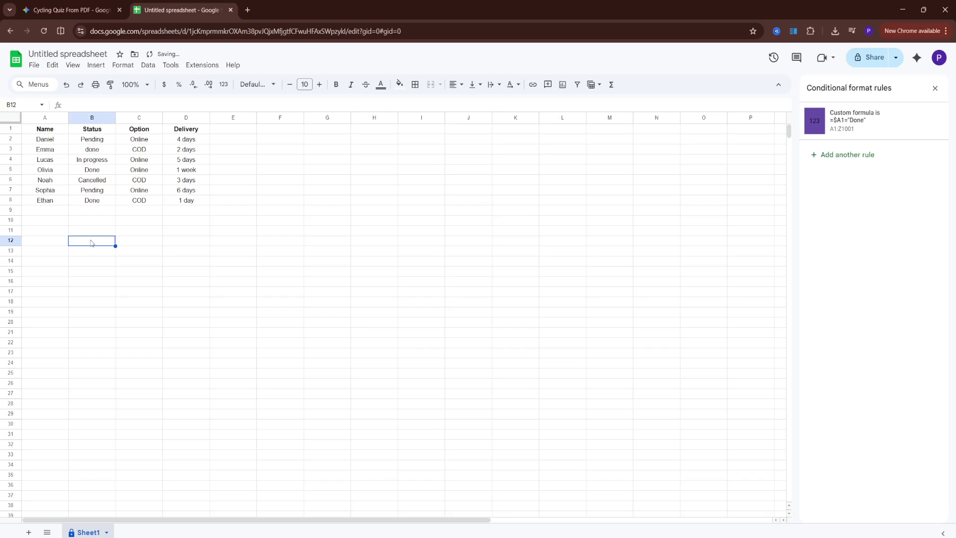
pyautogui.click(100, 235)
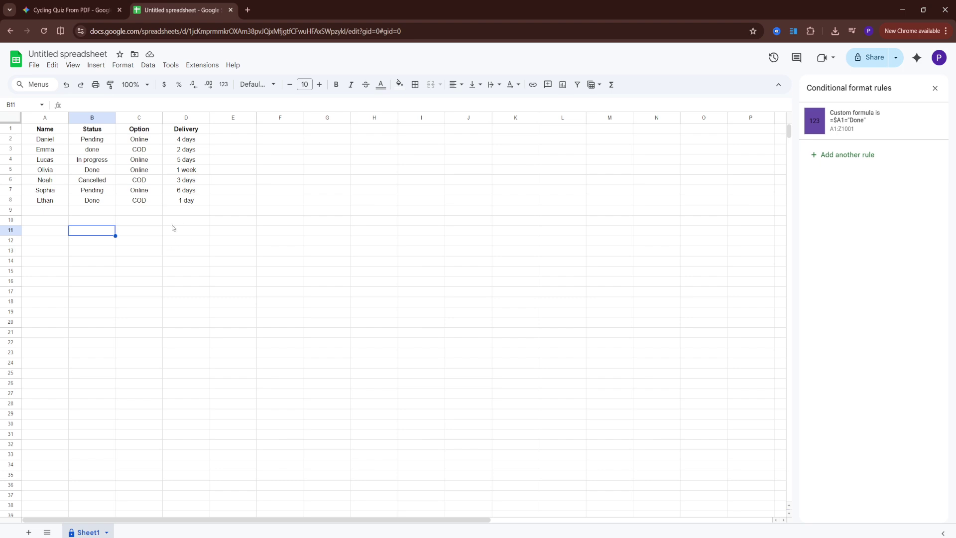
# Step: Select the entire row 3 of the sheet
pyautogui.click(11, 149)
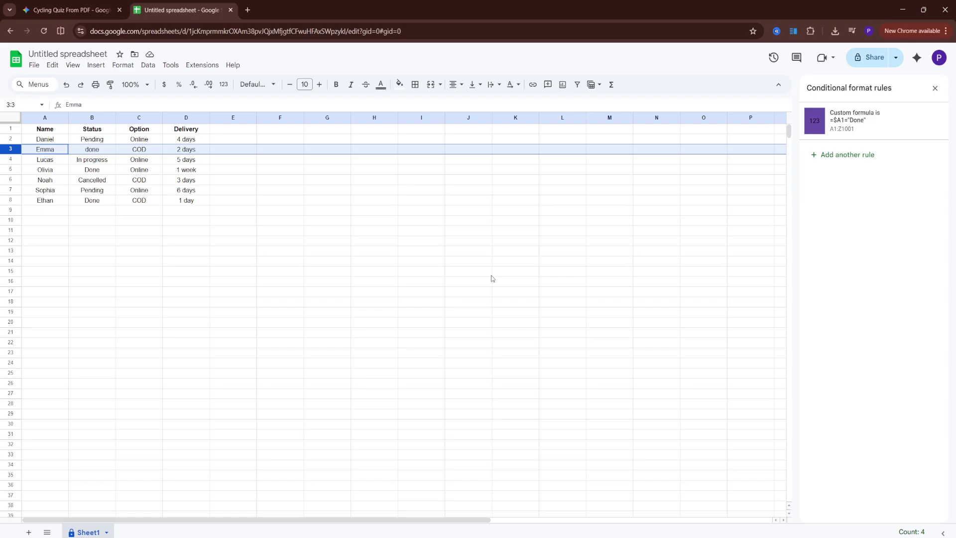
pyautogui.hotkey('alt', 'h')
pyautogui.press('h')
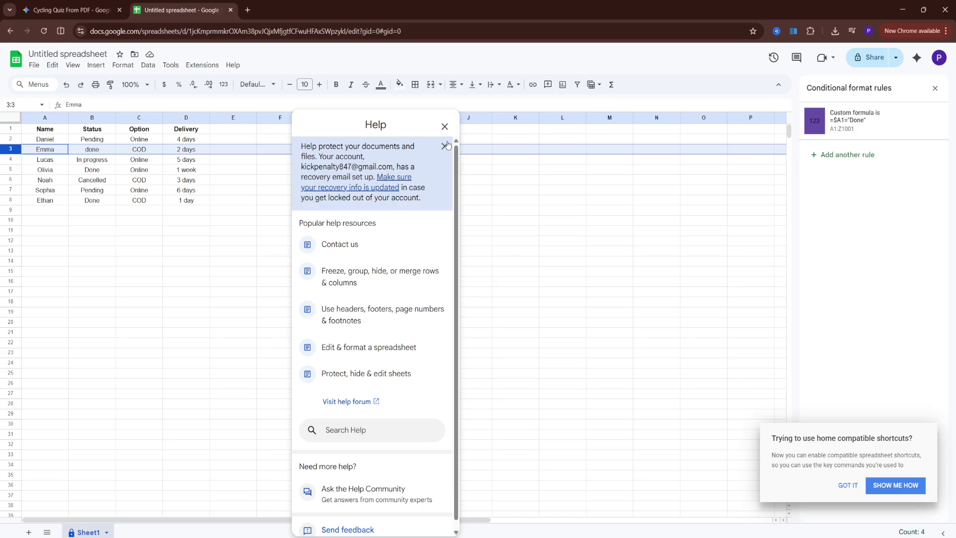
pyautogui.click(445, 126)
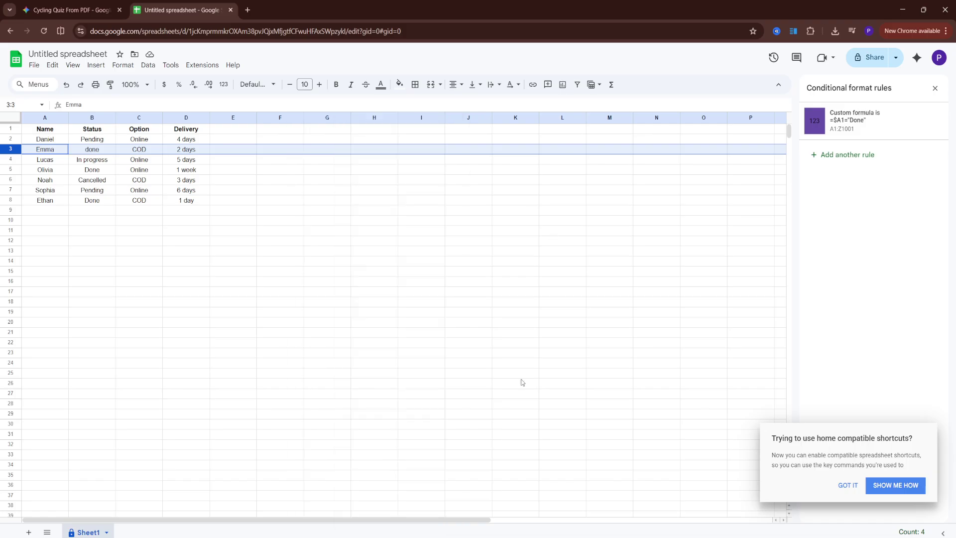
pyautogui.hotkey('alt', 'h')
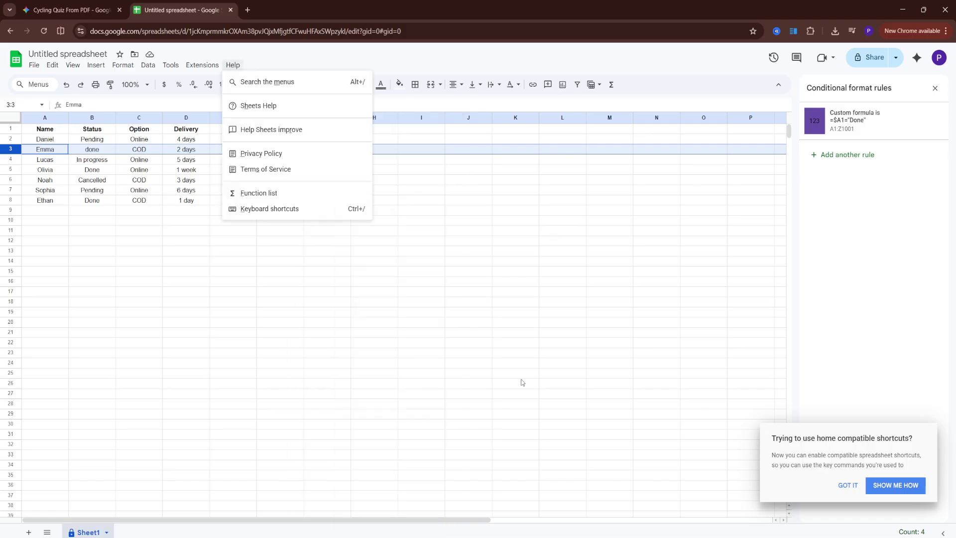
pyautogui.press('Escape')
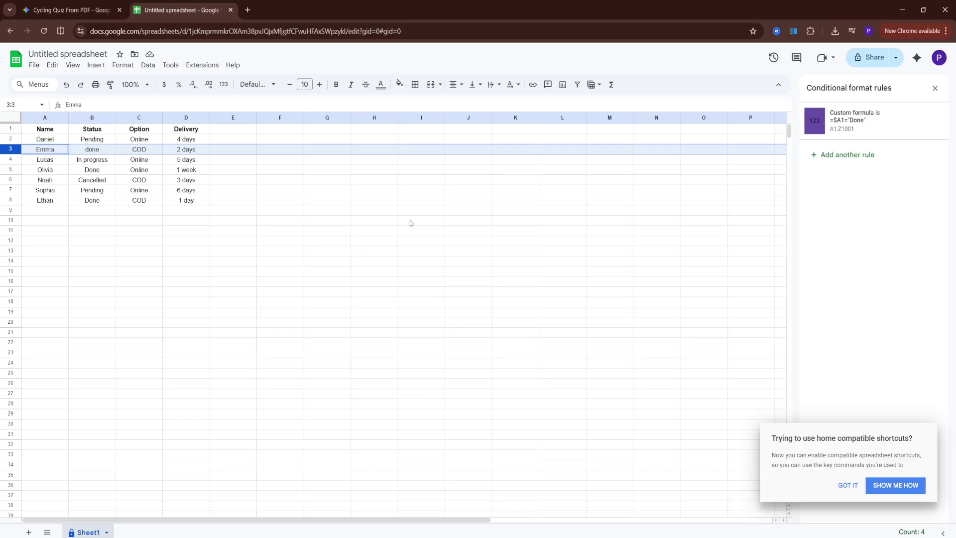
# Step: Fill the whole of row 3 with the standard yellow color and deselect the row
pyautogui.click(397, 88)
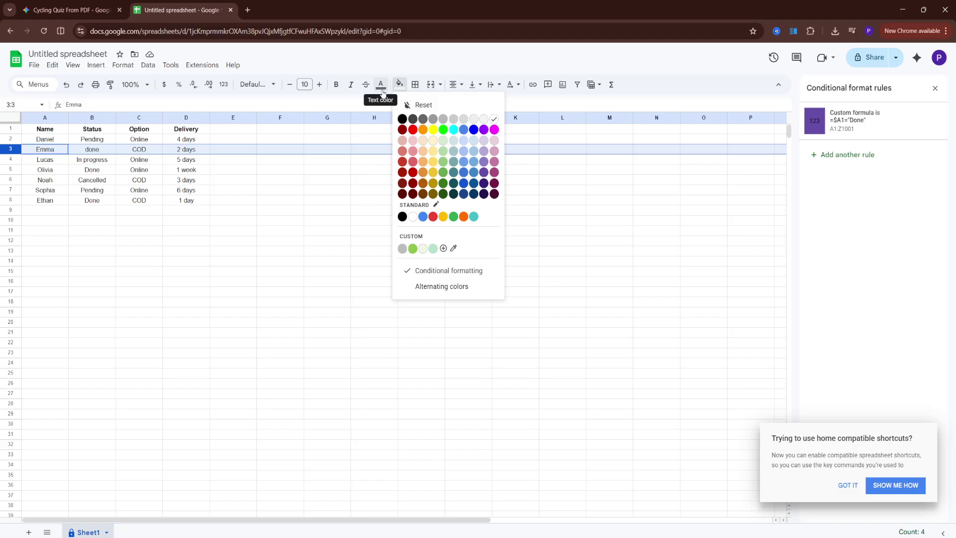
pyautogui.click(443, 216)
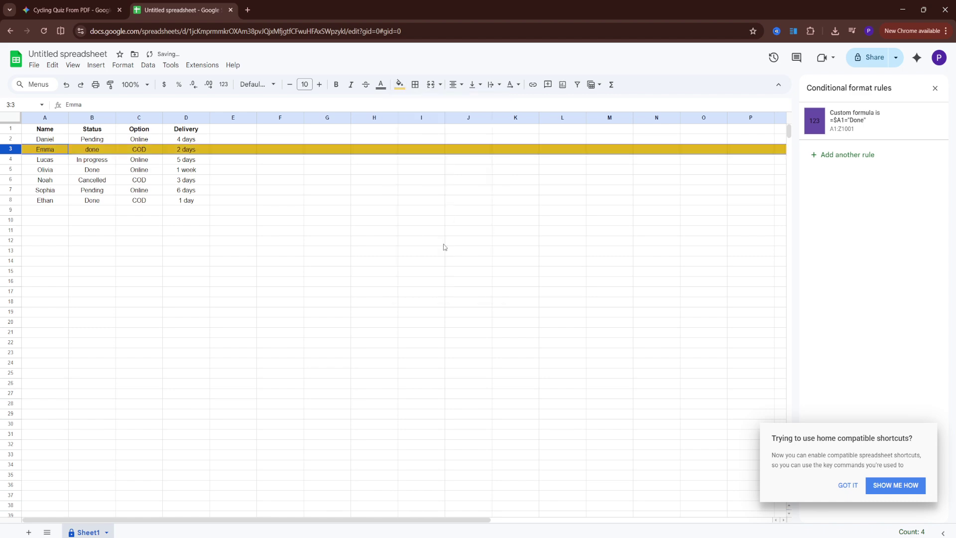
pyautogui.click(73, 241)
pyautogui.click(46, 221)
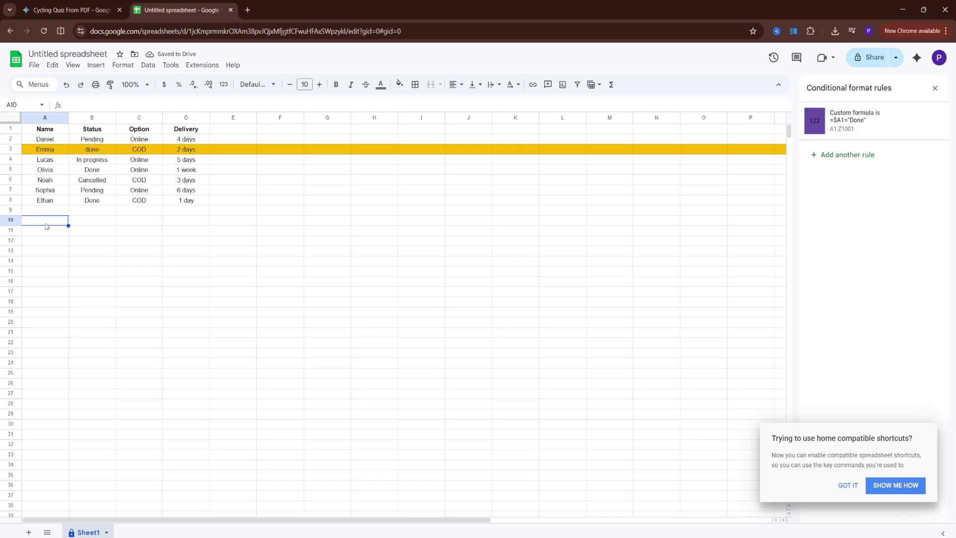